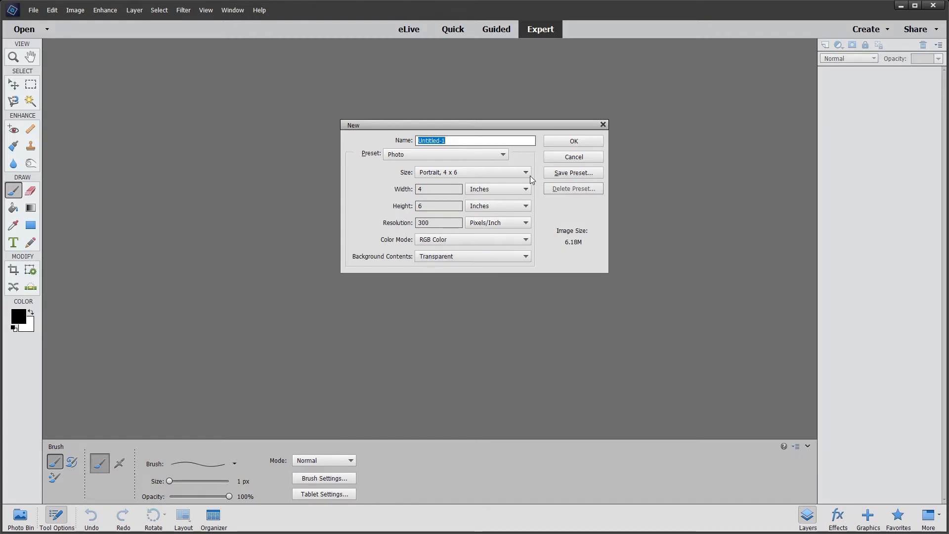
- Create a transparent RGB document with the Portrait, 4 x 6 photo size at 300 pixels/inch
click(556, 144)
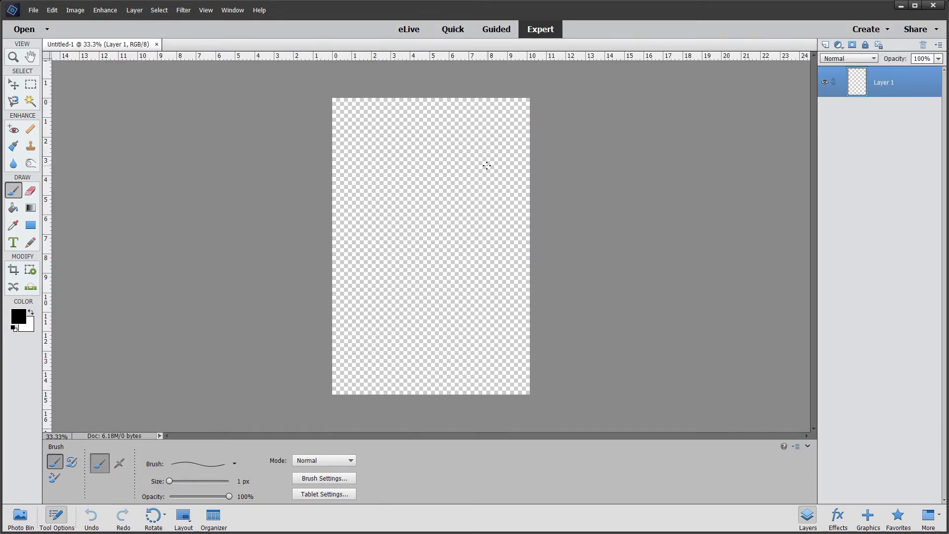
scroll(487, 165, up, 2)
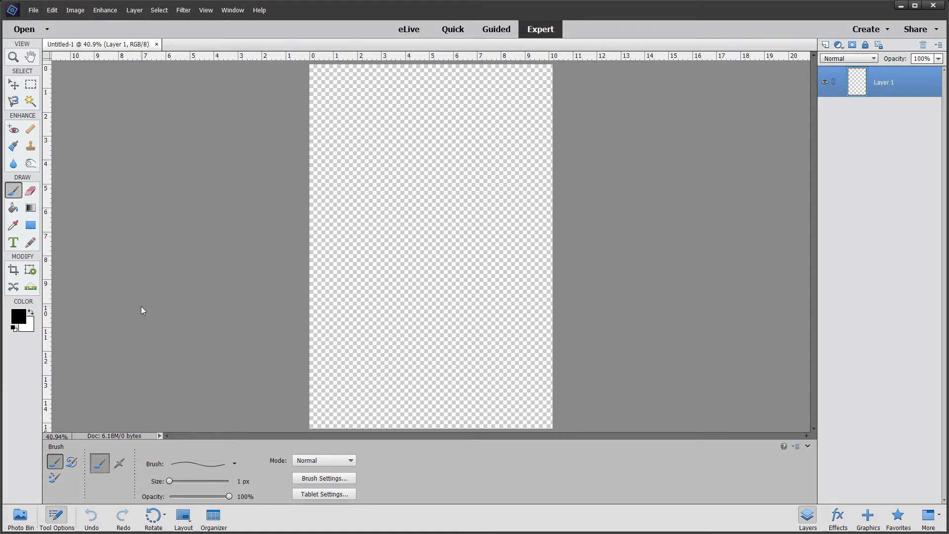
- Load the brush file 20 Splatter Brushes.abr into the brush presets
click(235, 465)
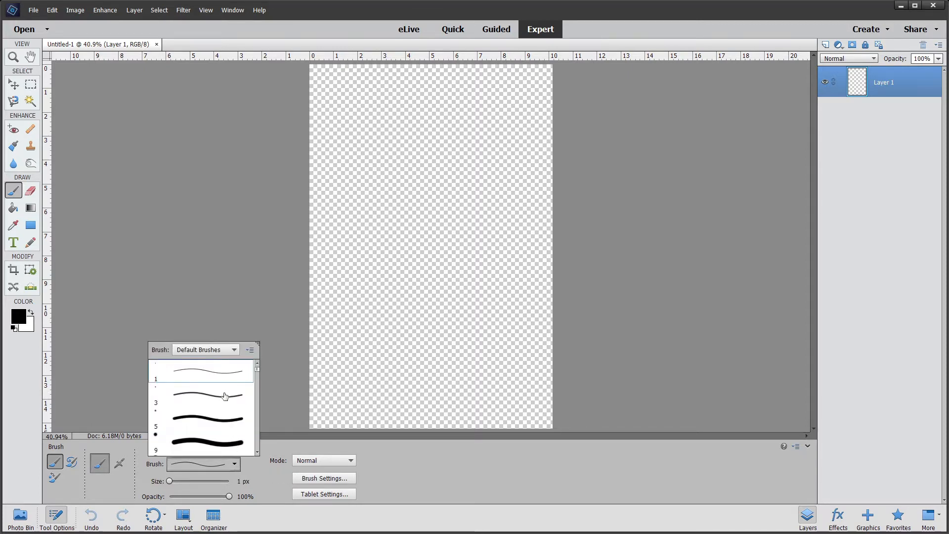
scroll(216, 435, down, 2)
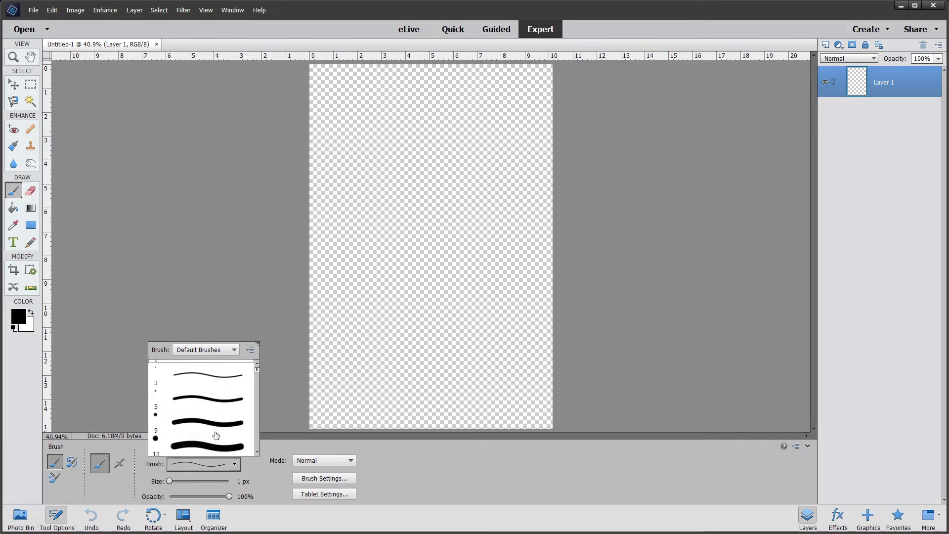
scroll(217, 435, down, 5)
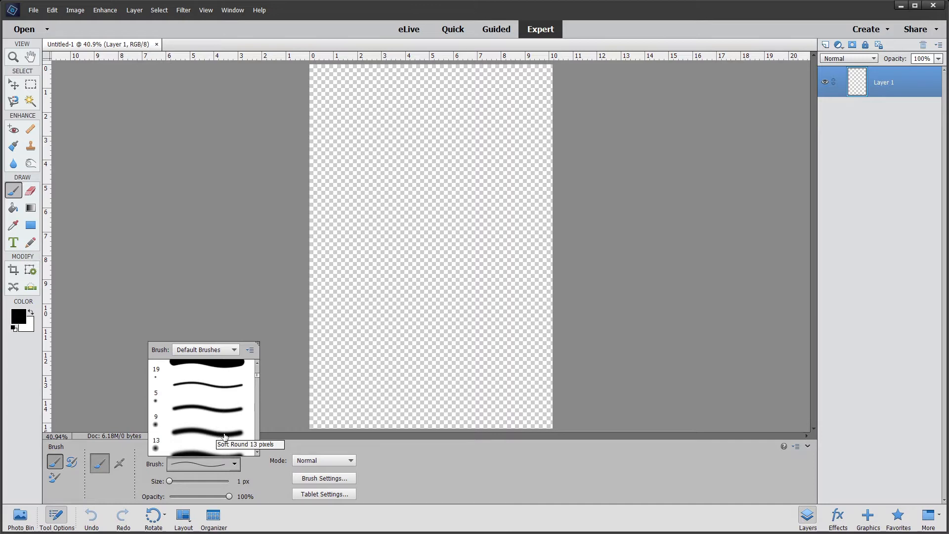
scroll(224, 436, up, 2)
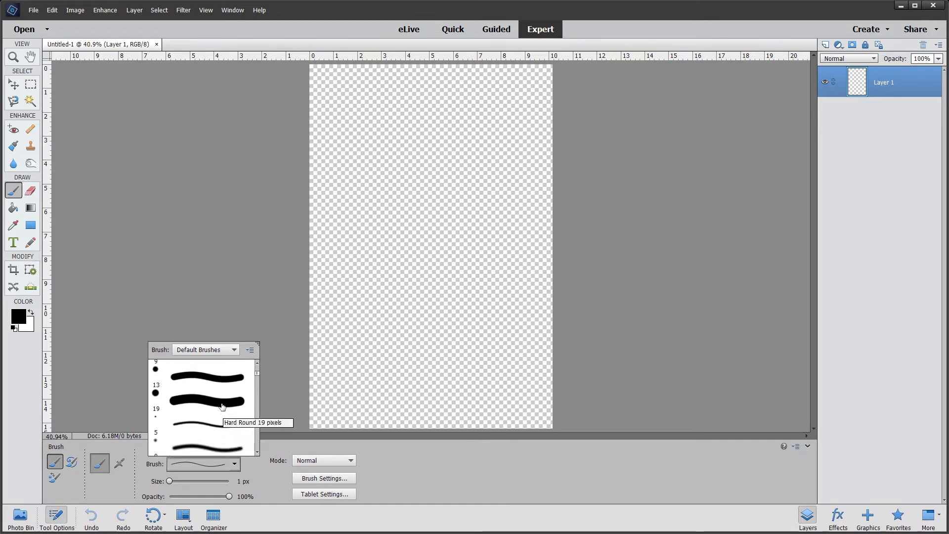
click(234, 351)
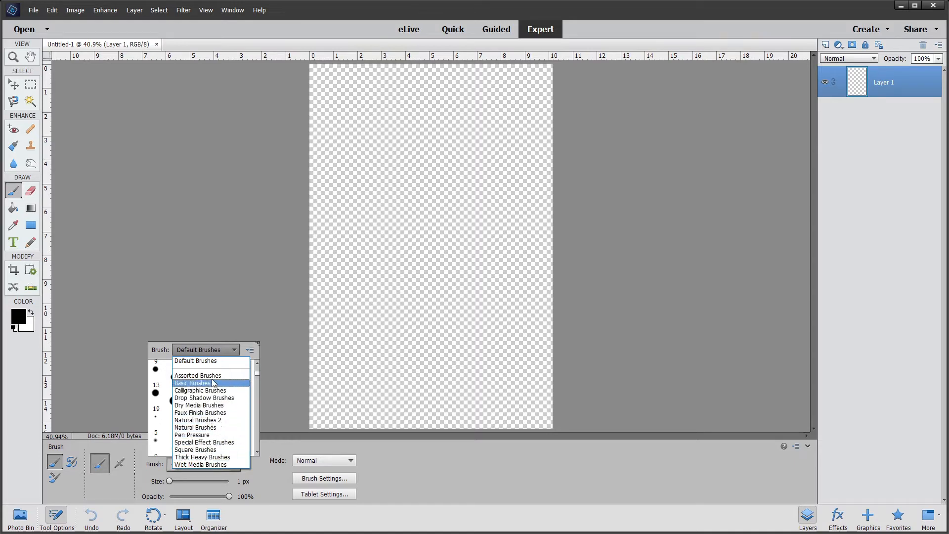
click(250, 351)
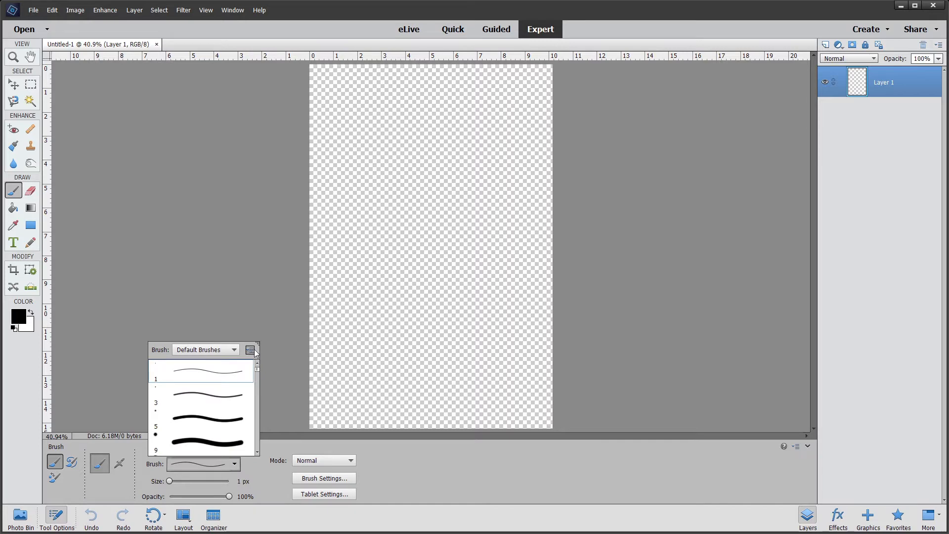
click(251, 351)
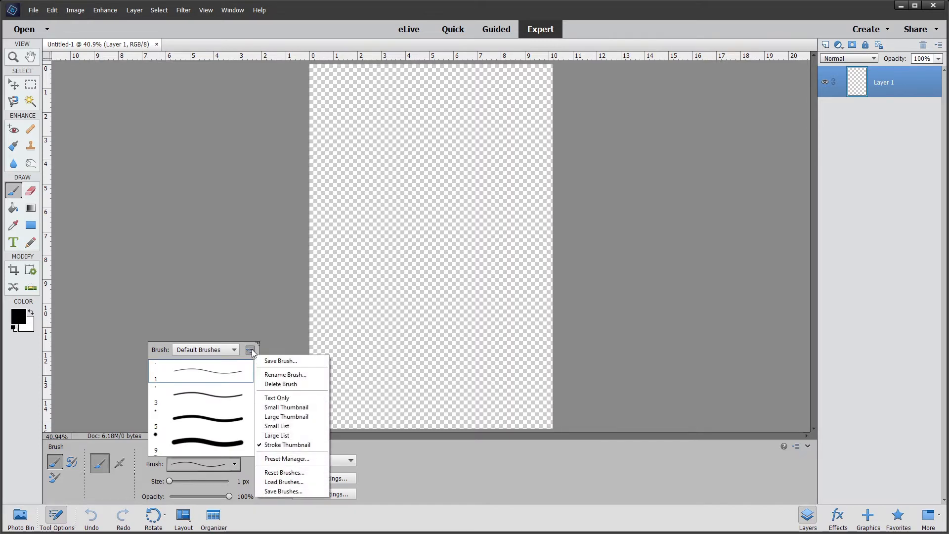
click(271, 482)
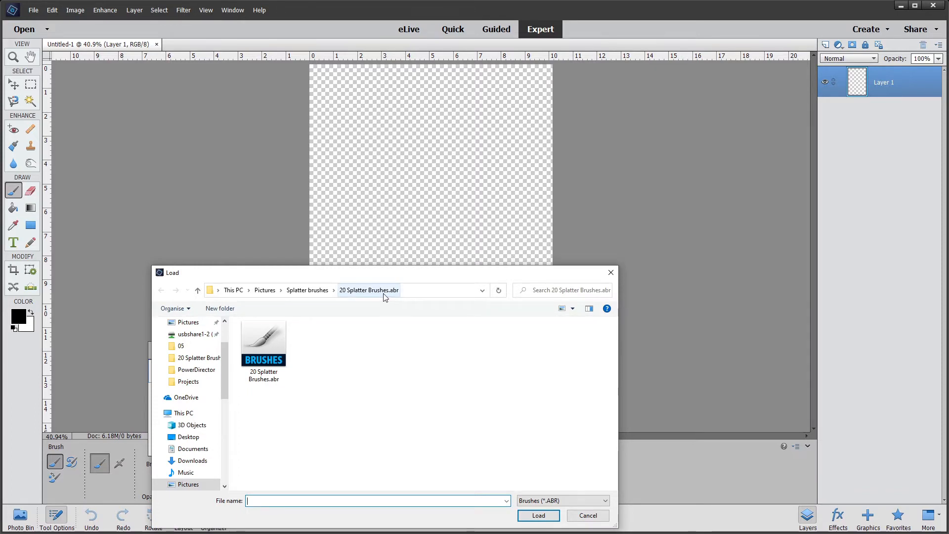
click(268, 345)
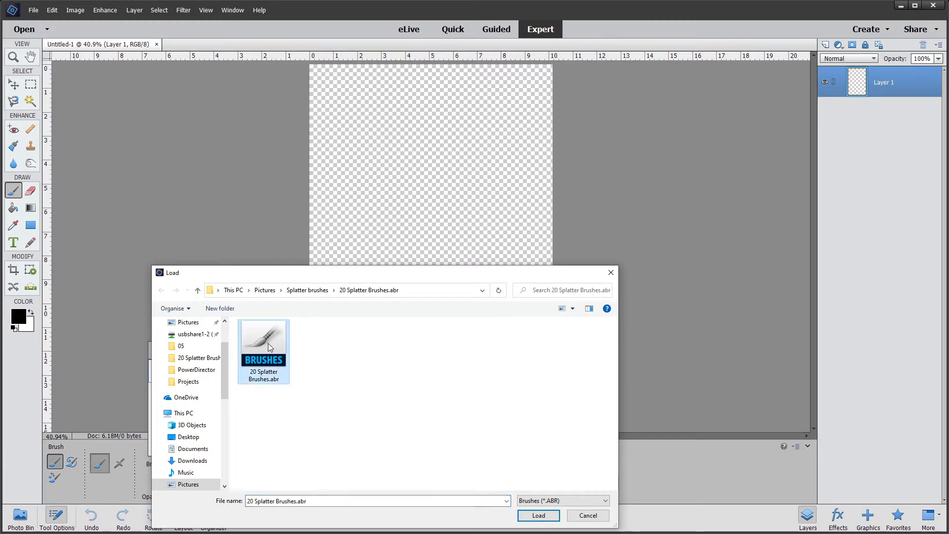
click(529, 517)
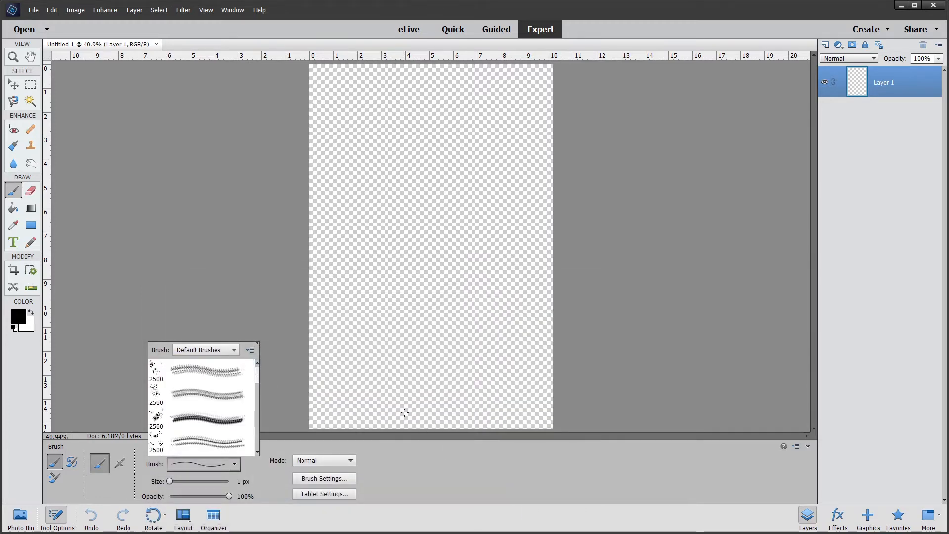
- Stamp a black splatter over the canvas with the first splatter brush at a size of 1700 px
click(189, 374)
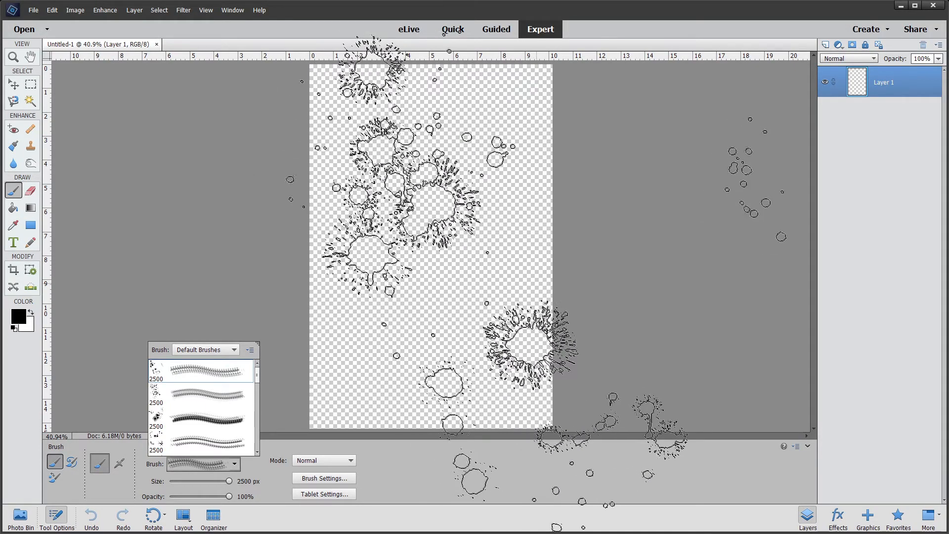
key(bracketleft)
key(bracketleft)
key(bracketleft)
key(bracketleft)
key(bracketleft)
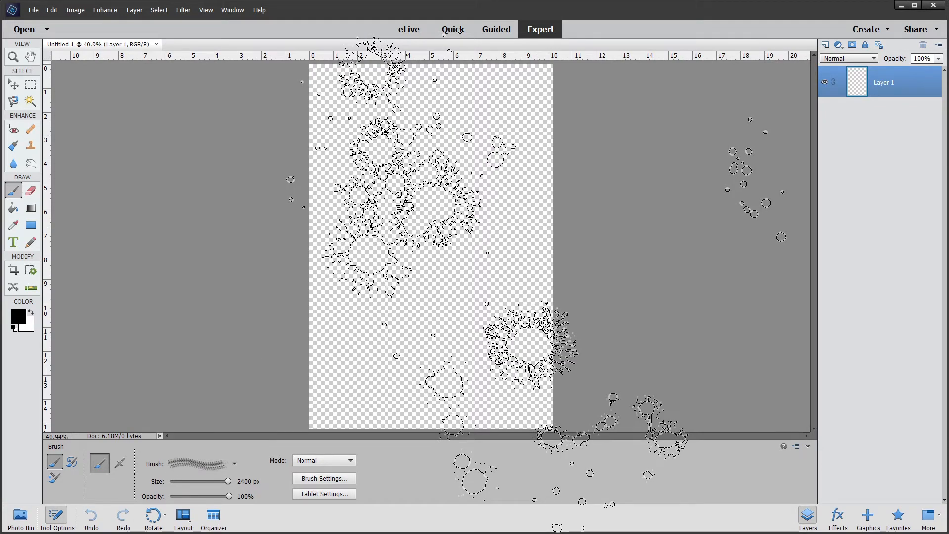
key(bracketleft)
key(bracketleft)
key(bracketleft)
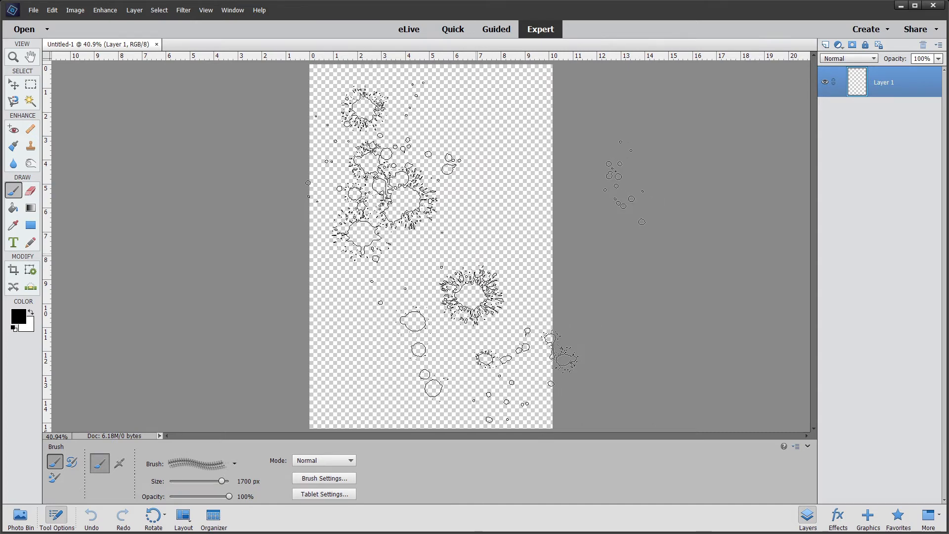
click(474, 251)
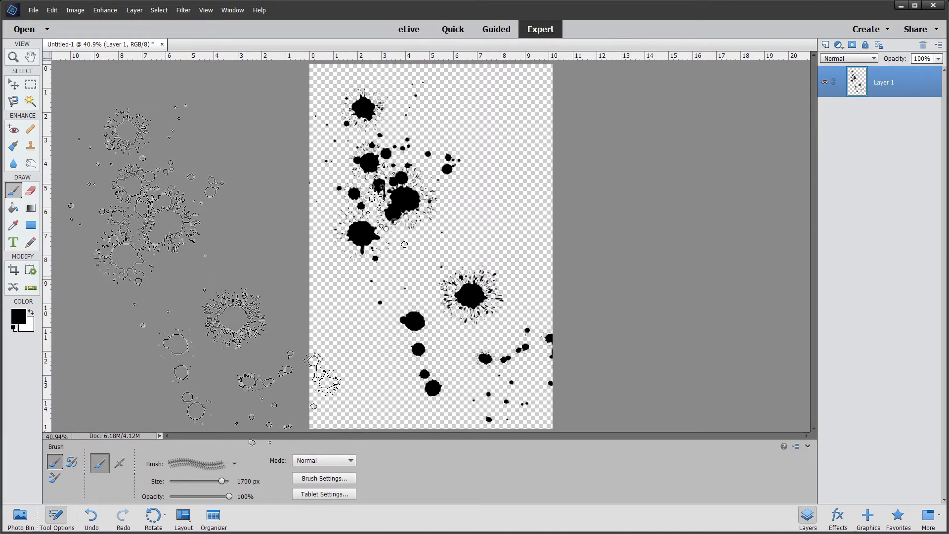
- Add a new layer above the black splatter and set the foreground color to dark grey 5a5959
key(ctrl+shift+n)
key(Return)
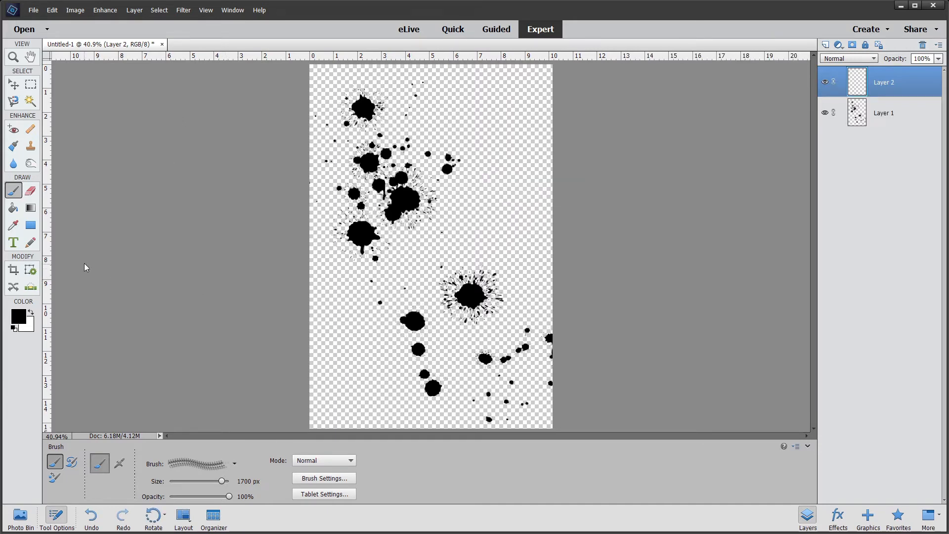
click(18, 317)
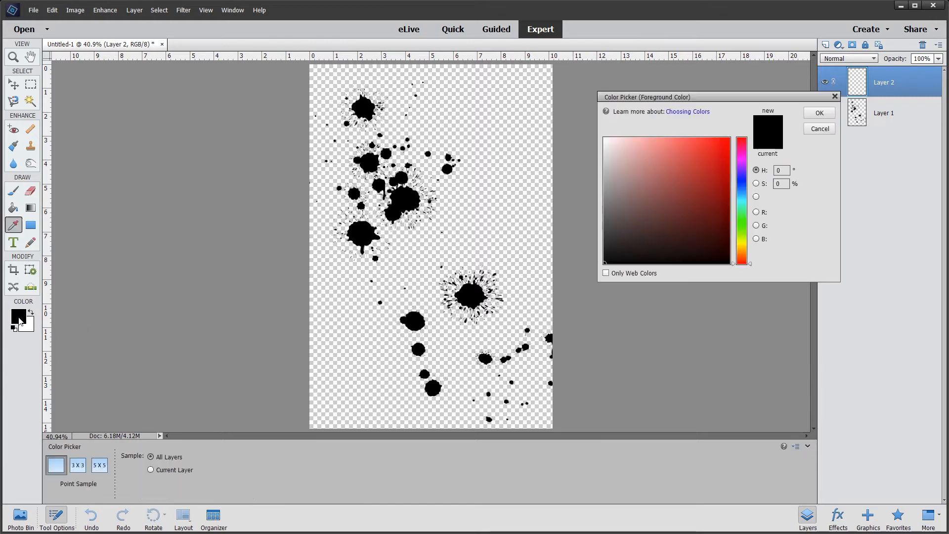
click(606, 219)
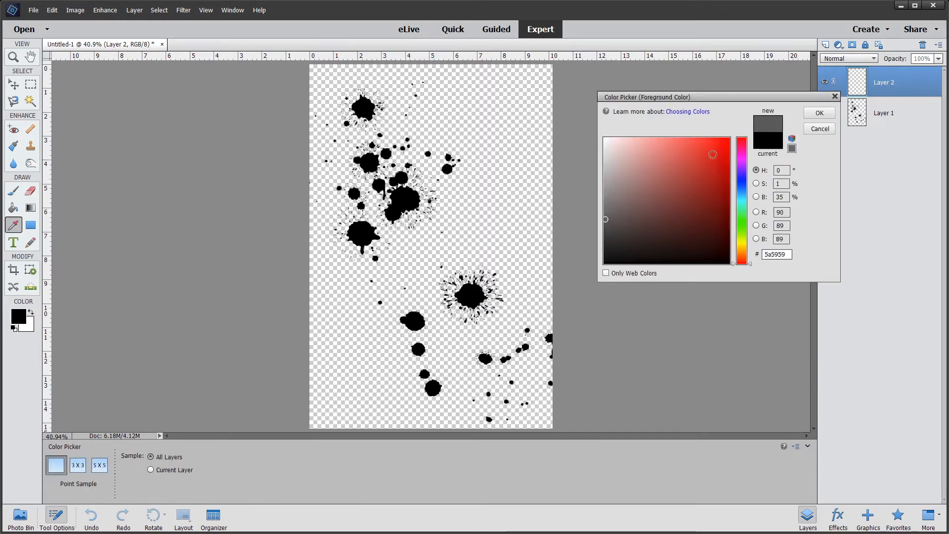
click(832, 115)
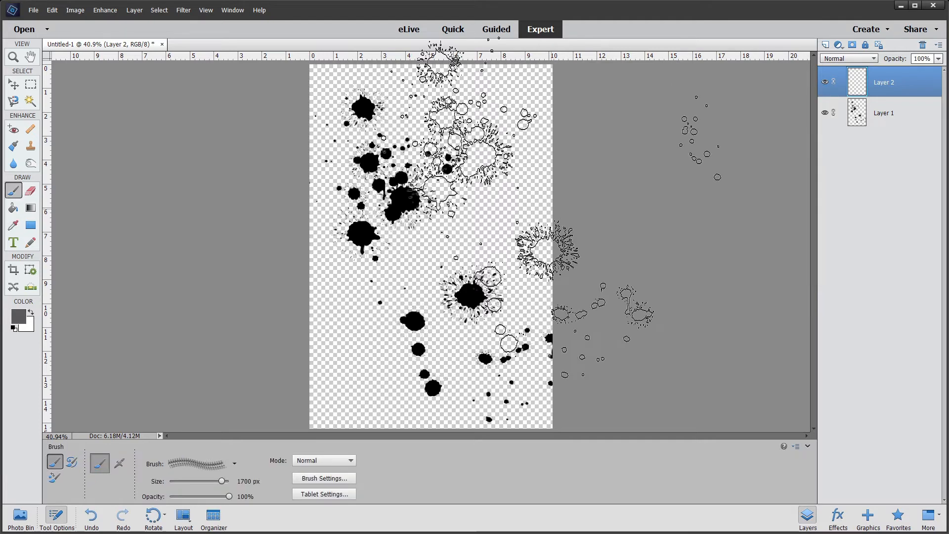
- Stamp a dark grey splatter on the new layer with the second splatter brush at a size of 2000 px
click(215, 468)
click(207, 399)
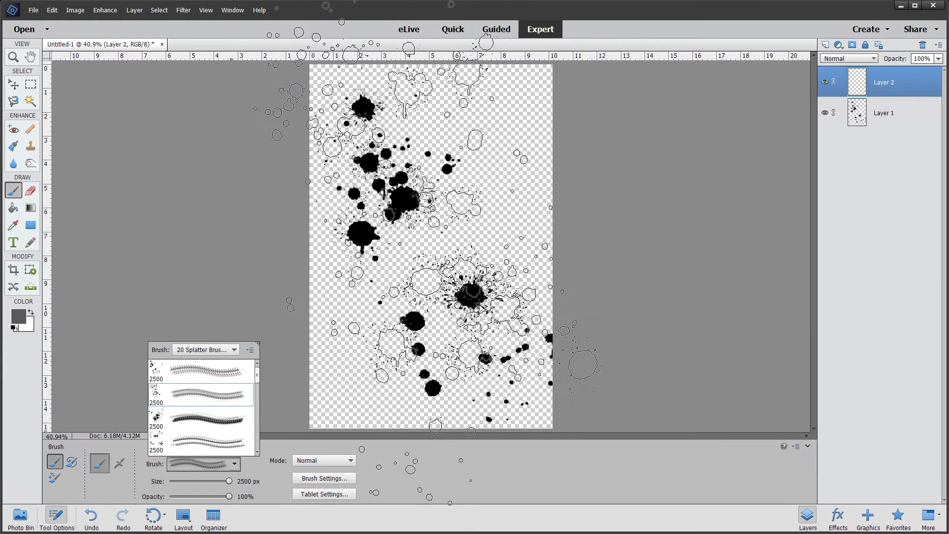
key(bracketleft)
key(bracketleft)
key(bracketleft)
key(bracketleft)
key(bracketleft)
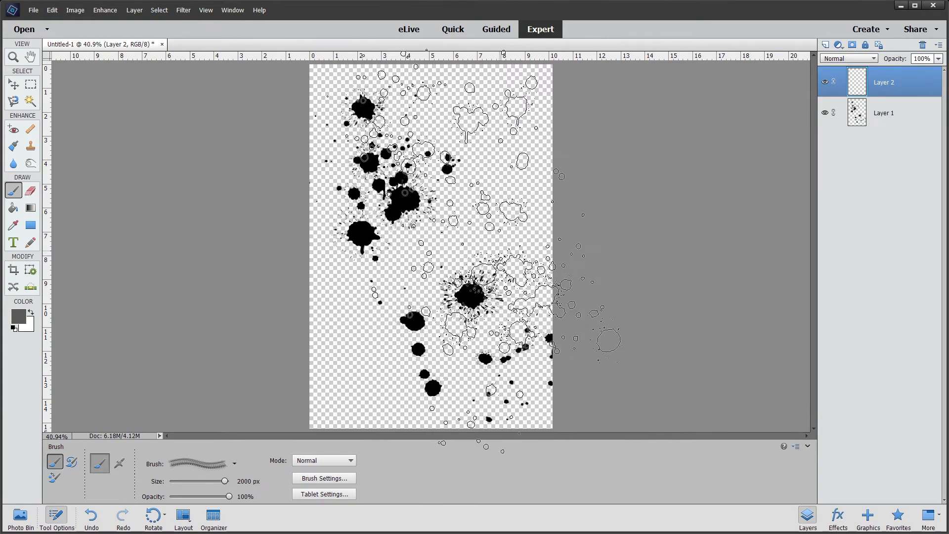
click(484, 261)
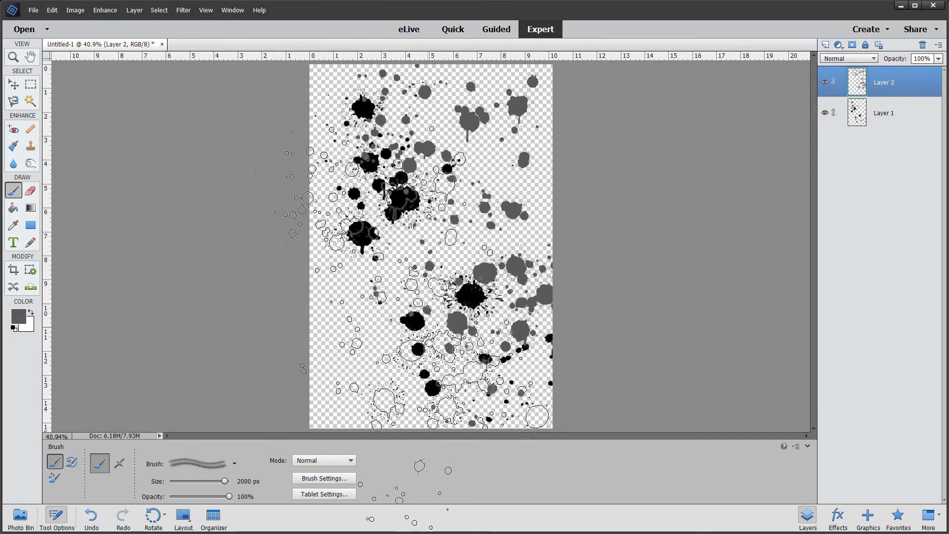
- Add another new layer on top and choose the third splatter brush at 2500 px
key(ctrl+shift+n)
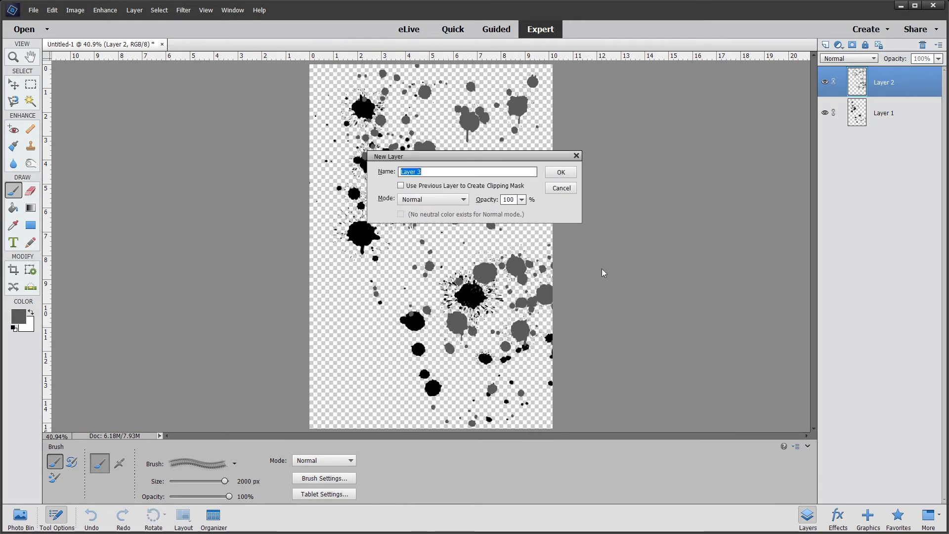
click(561, 173)
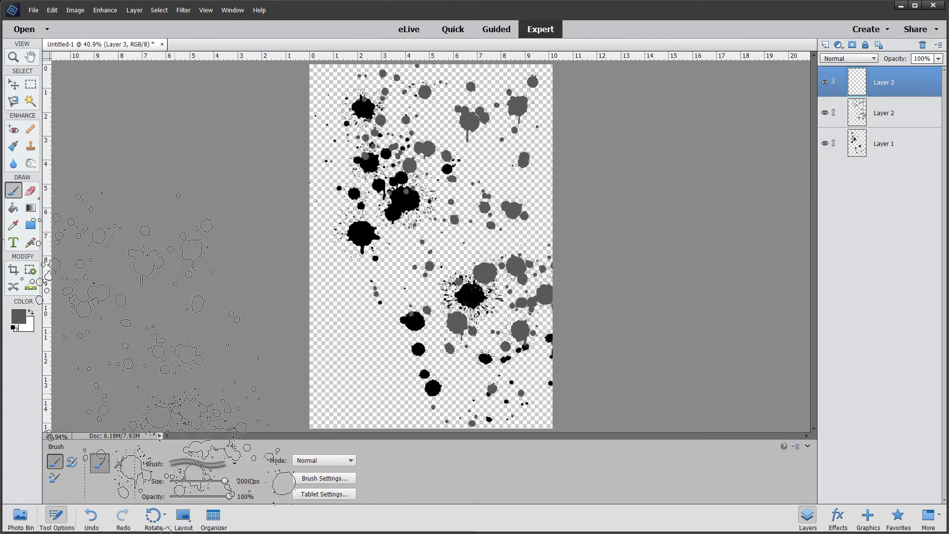
click(186, 462)
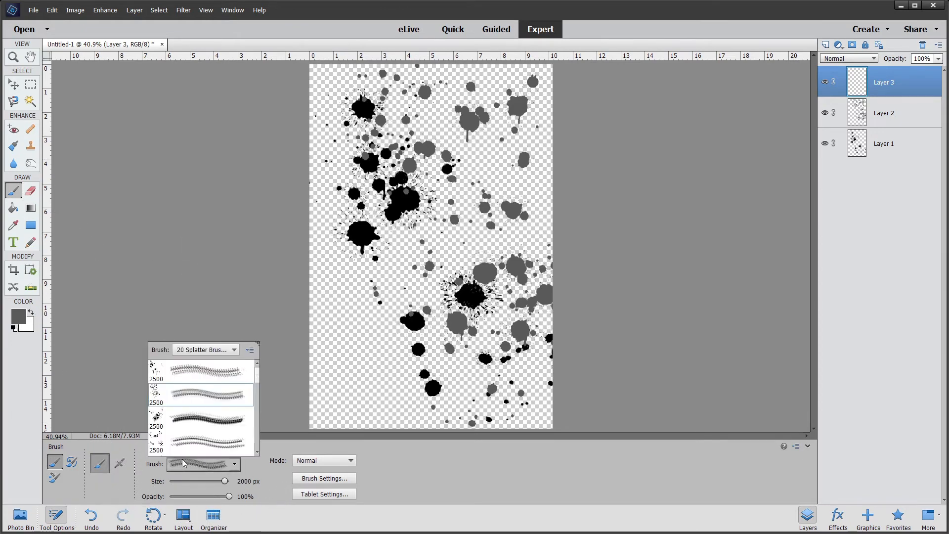
click(209, 423)
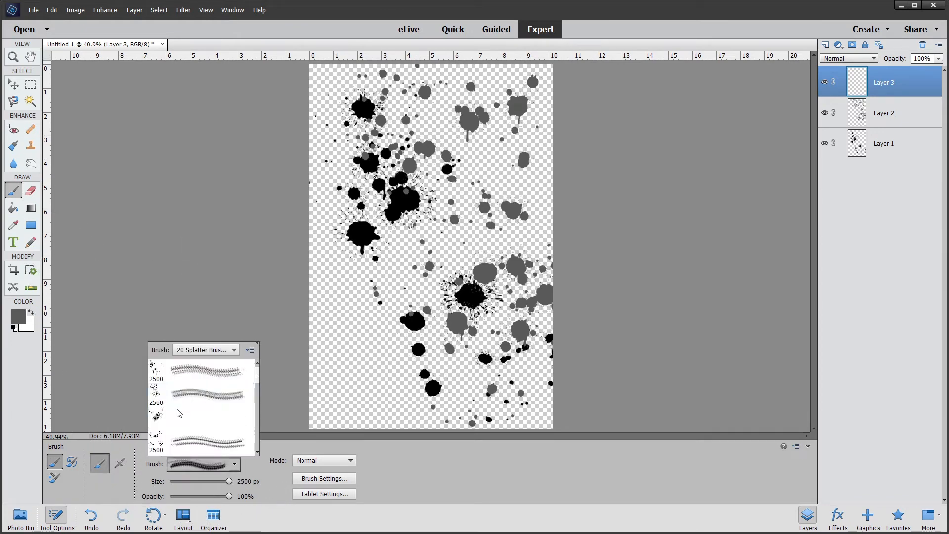
- Set the foreground color to red fb0000 and stamp one large splatter across the canvas on the top layer
click(14, 321)
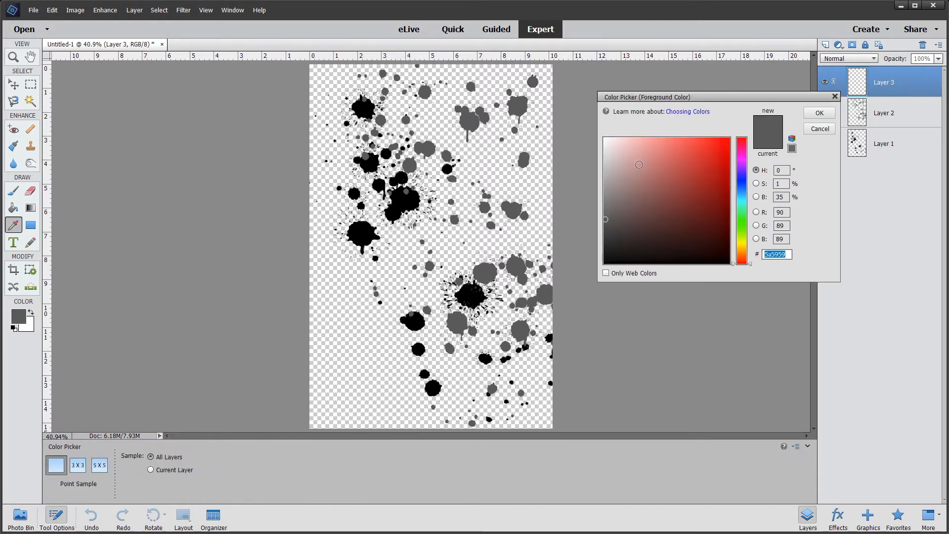
click(729, 140)
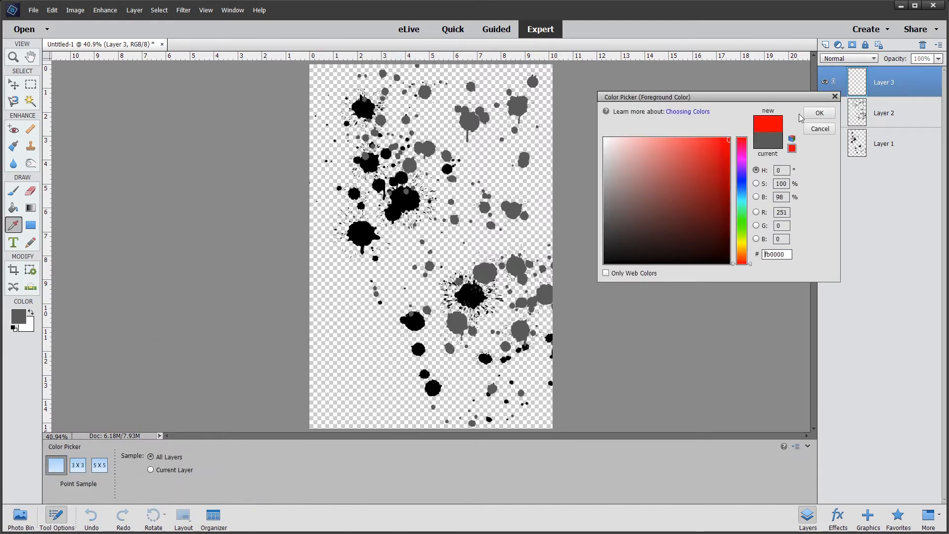
click(818, 114)
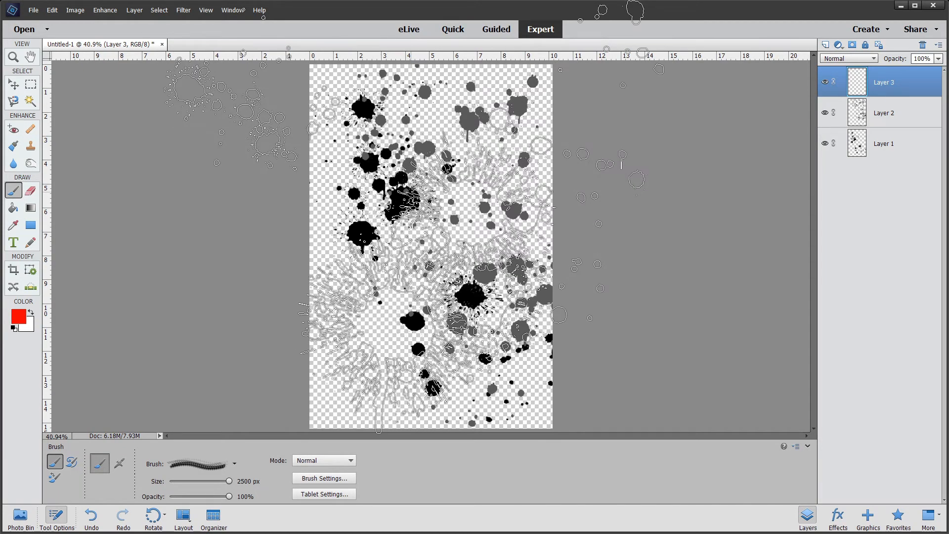
click(411, 217)
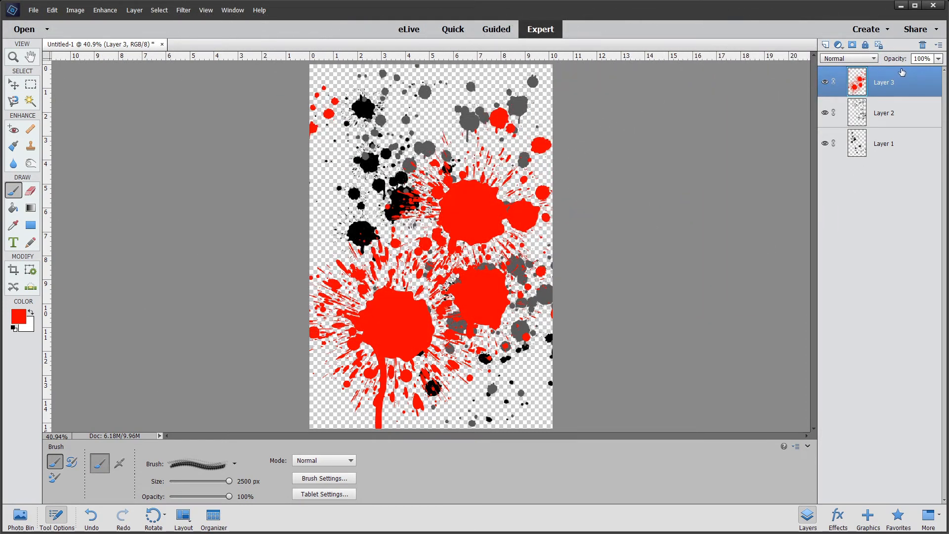
- Set the blend mode of Layer 3 to Hard Light and of Layer 2 to Overlay
click(860, 61)
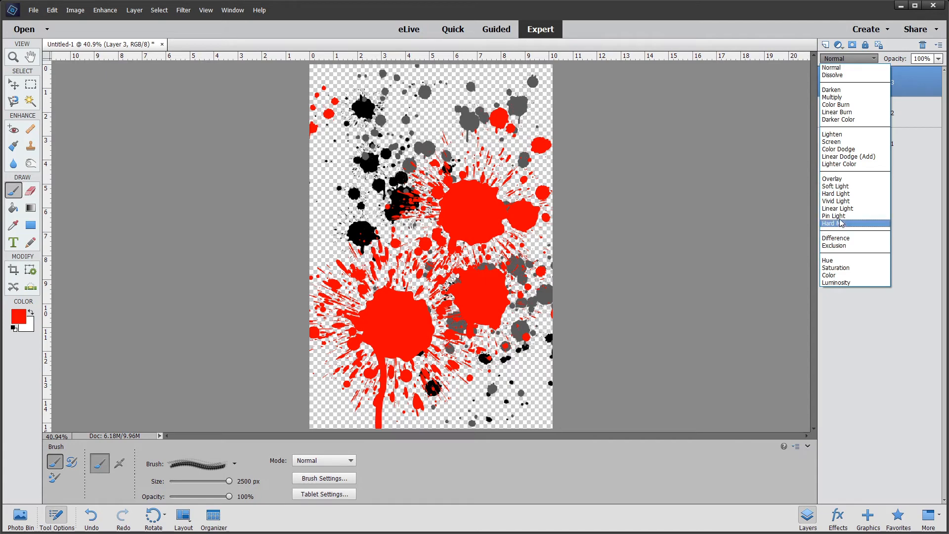
click(837, 194)
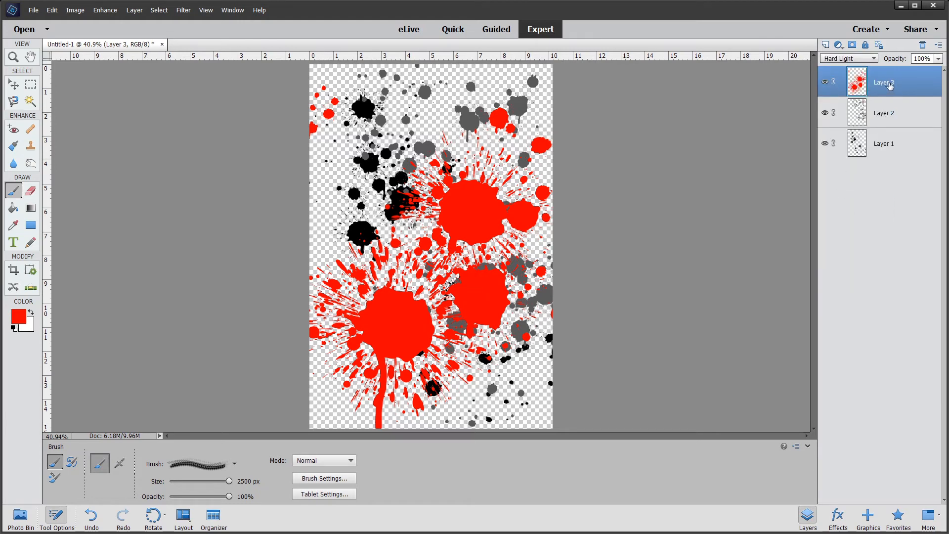
click(885, 114)
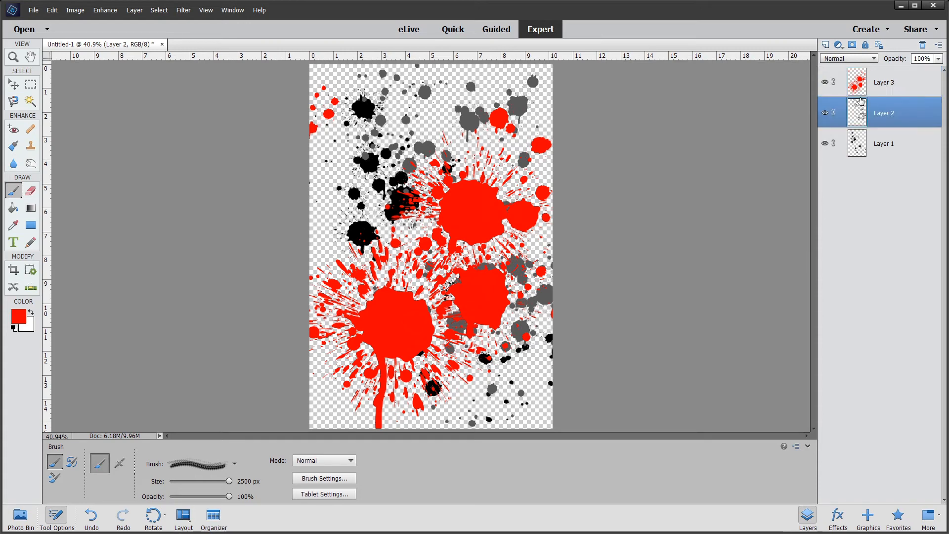
click(849, 60)
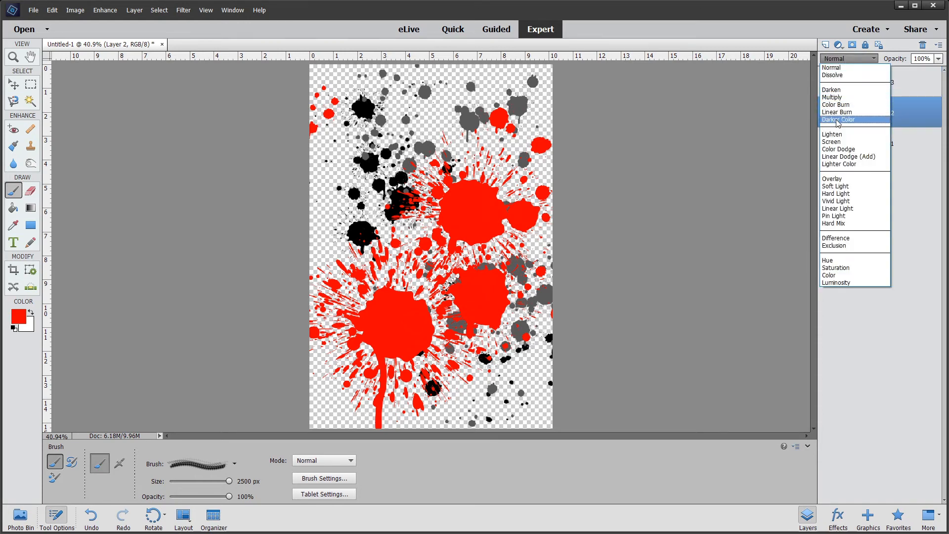
click(840, 179)
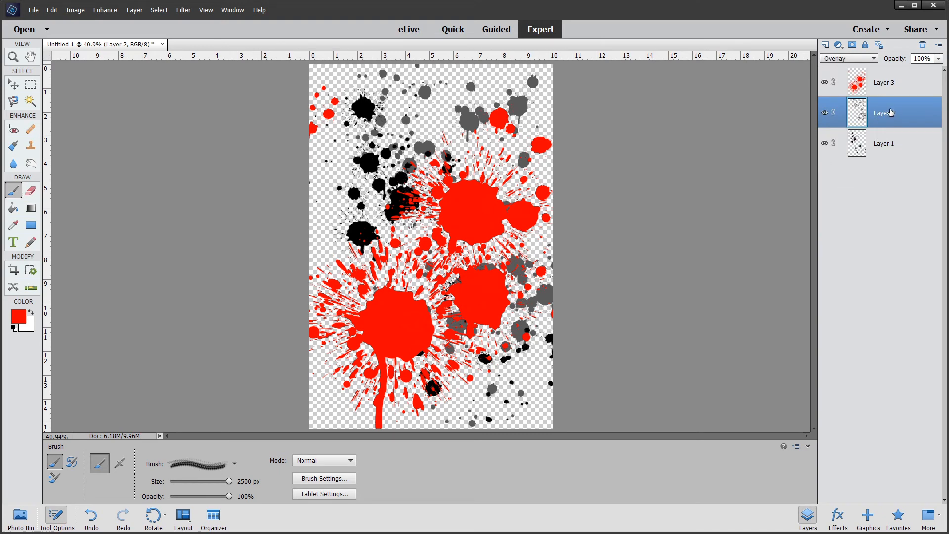
- Reorder the layers so that Layer 2 is on top, followed by Layer 1, with the red Layer 3 at the bottom
drag(908, 112, 902, 75)
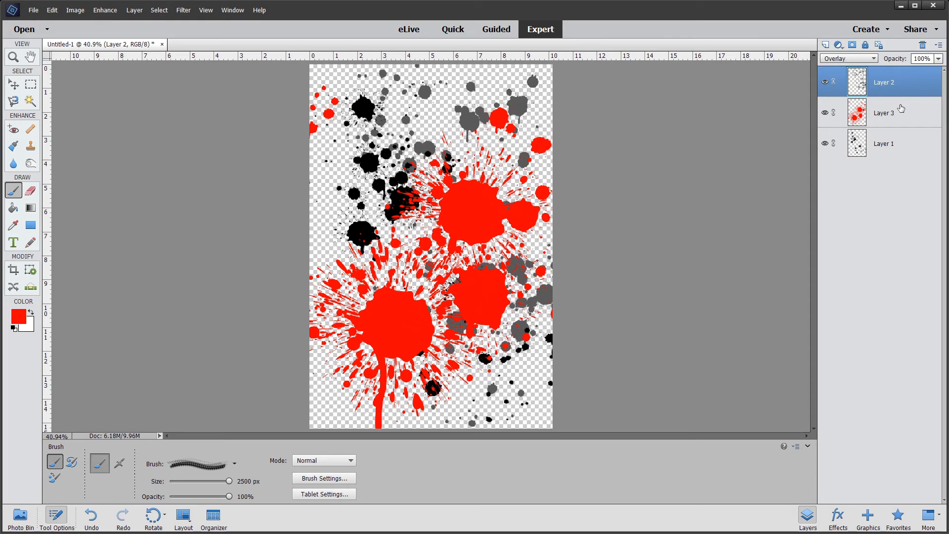
drag(898, 144, 893, 105)
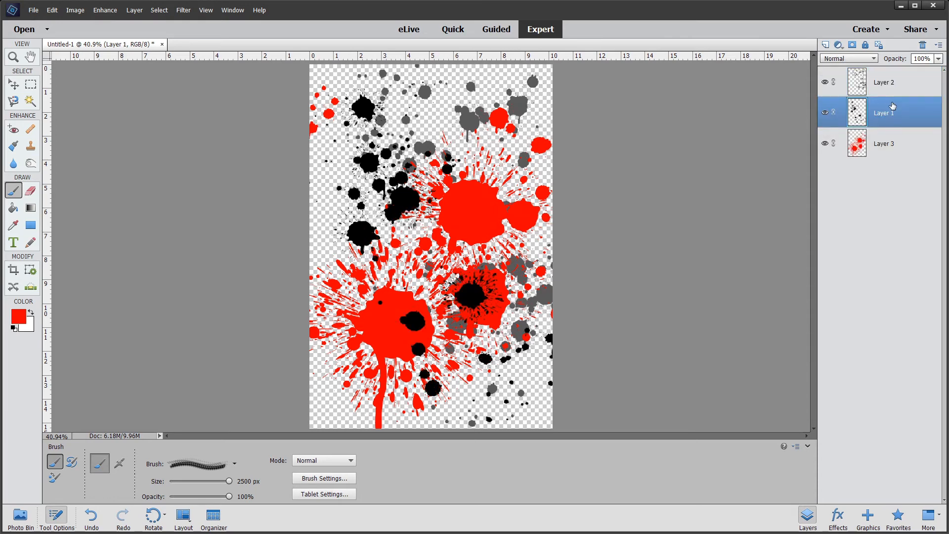